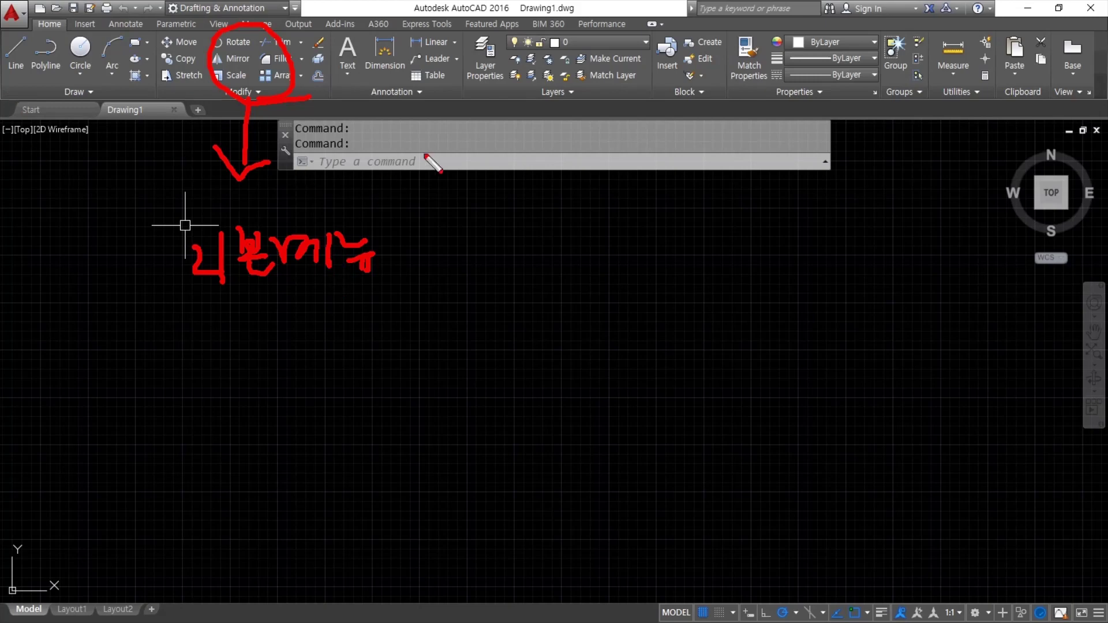
mouse_move(436, 167)
left_mouse_down()
mouse_move(416, 133)
mouse_move(466, 186)
mouse_move(447, 197)
left_mouse_up()
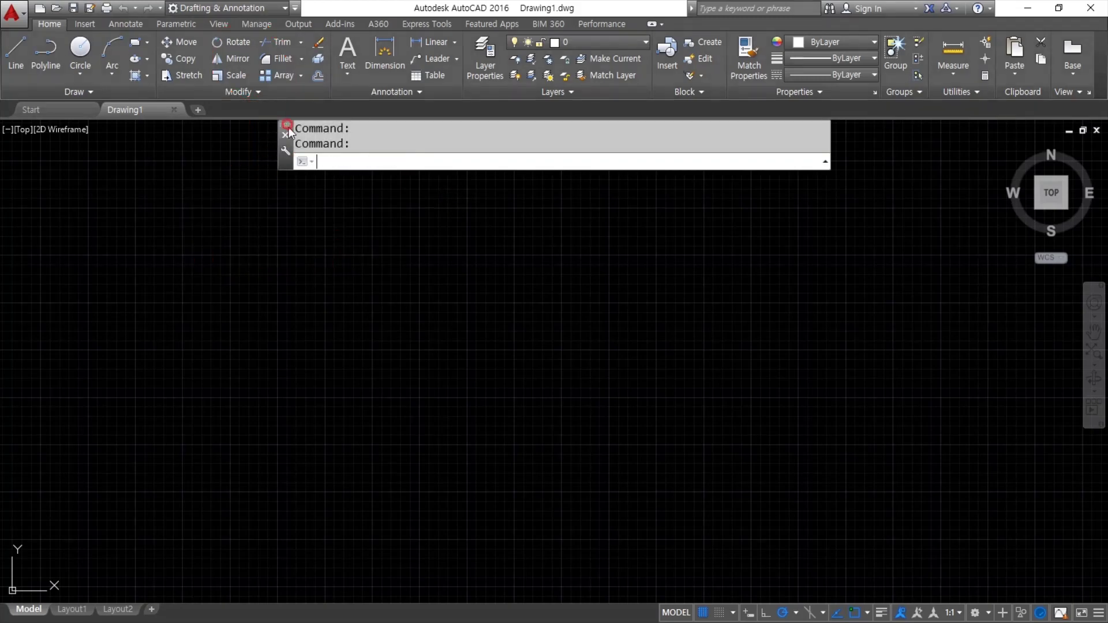
Dock the command line window below the drawing area, then stretch it tall and shrink it back to two history lines
left_click_drag(288, 127, 325, 583)
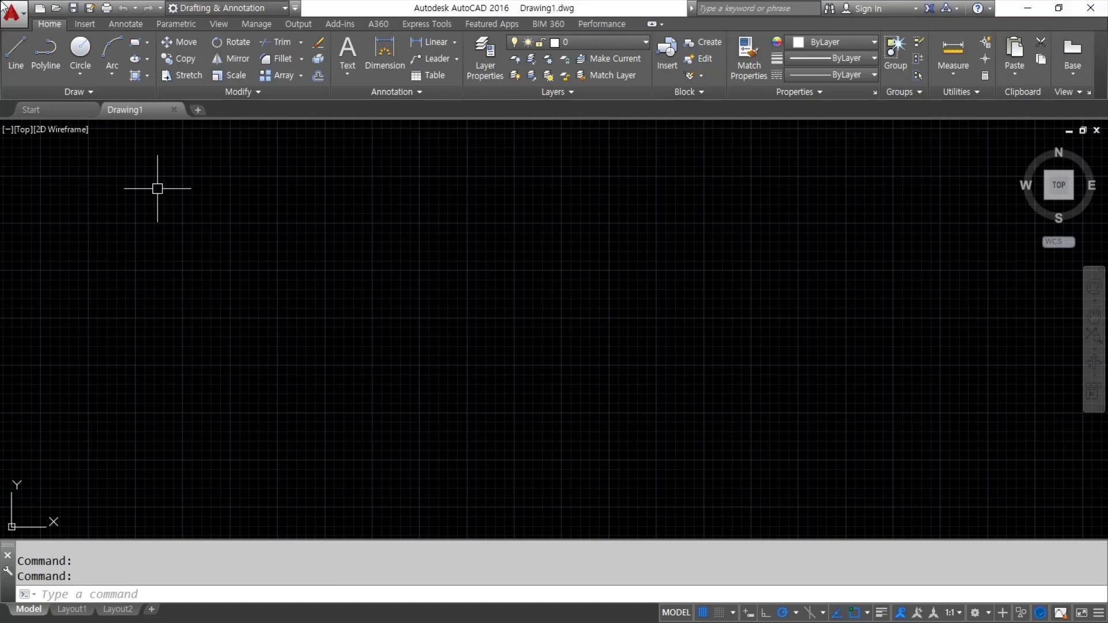
left_click(481, 537)
left_click_drag(474, 495, 447, 260)
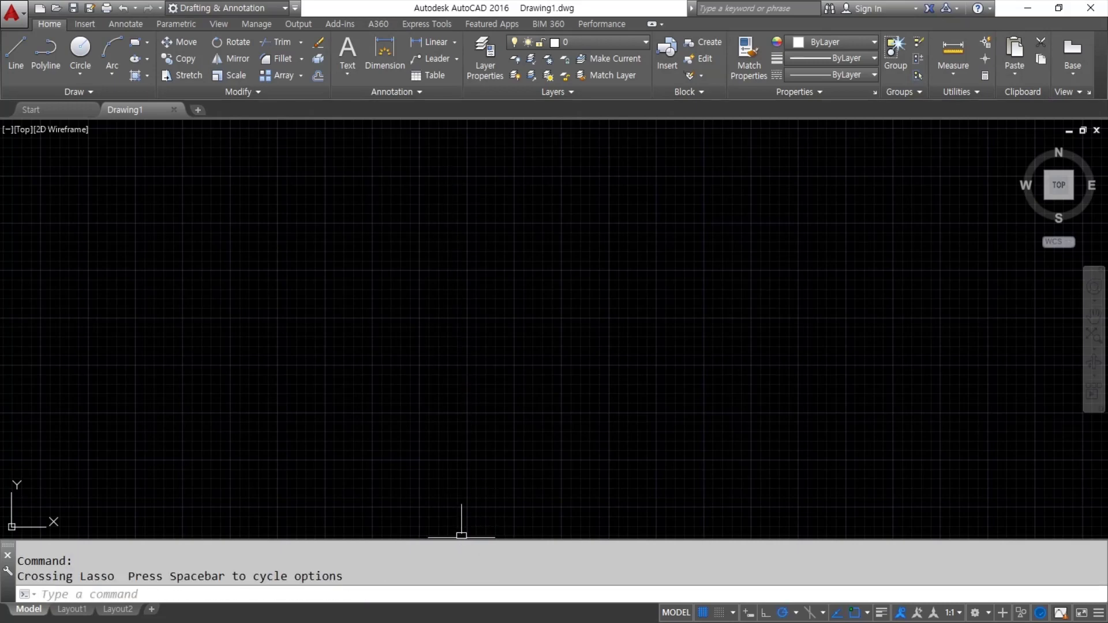
left_click_drag(461, 539, 418, 242)
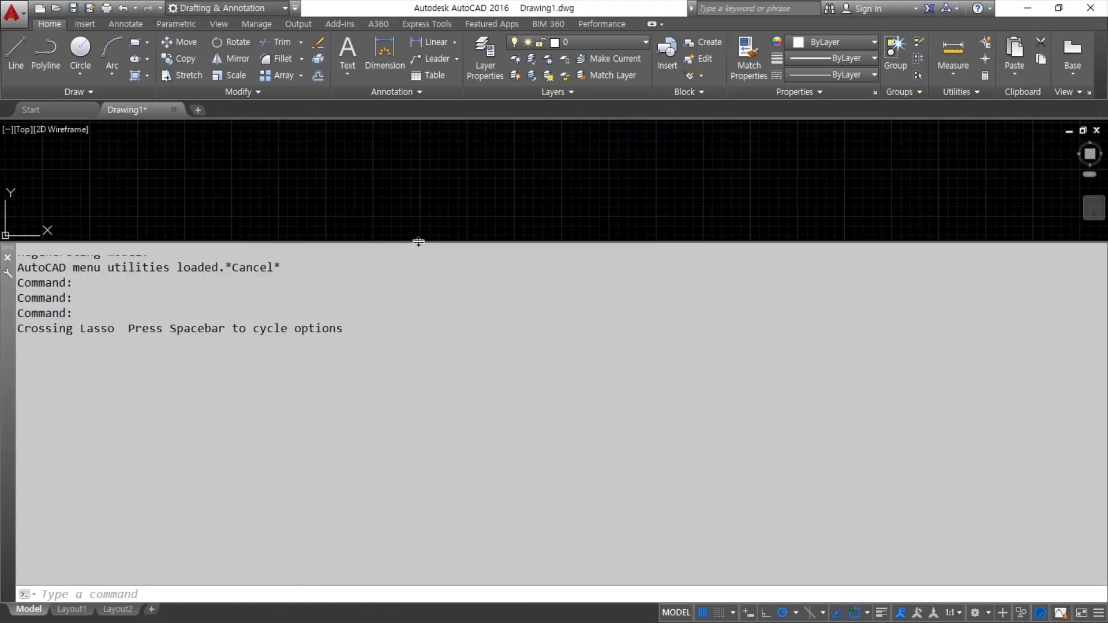
left_click_drag(418, 242, 453, 543)
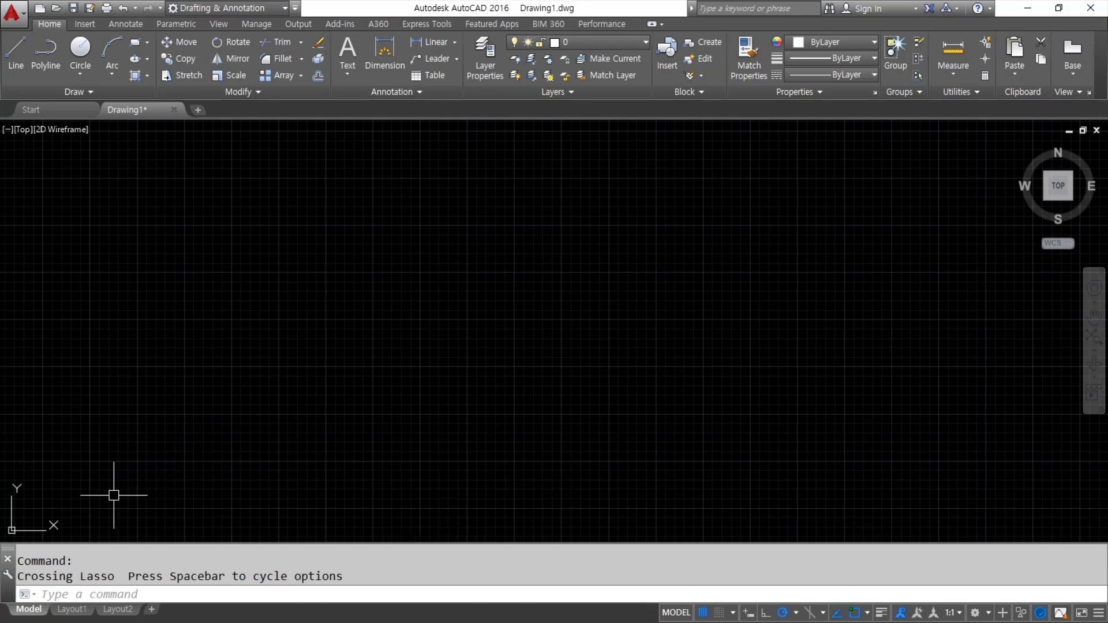
Undock the command line window so it floats over the upper part of the drawing area, and make it slightly taller
left_click_drag(7, 547, 337, 139)
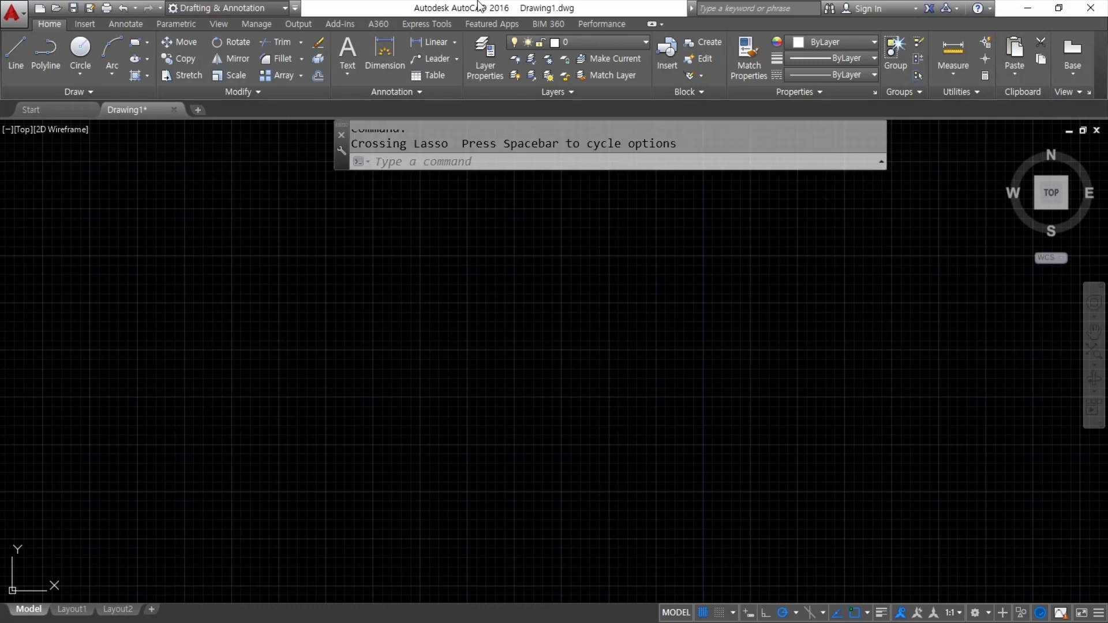
left_click_drag(445, 168, 444, 173)
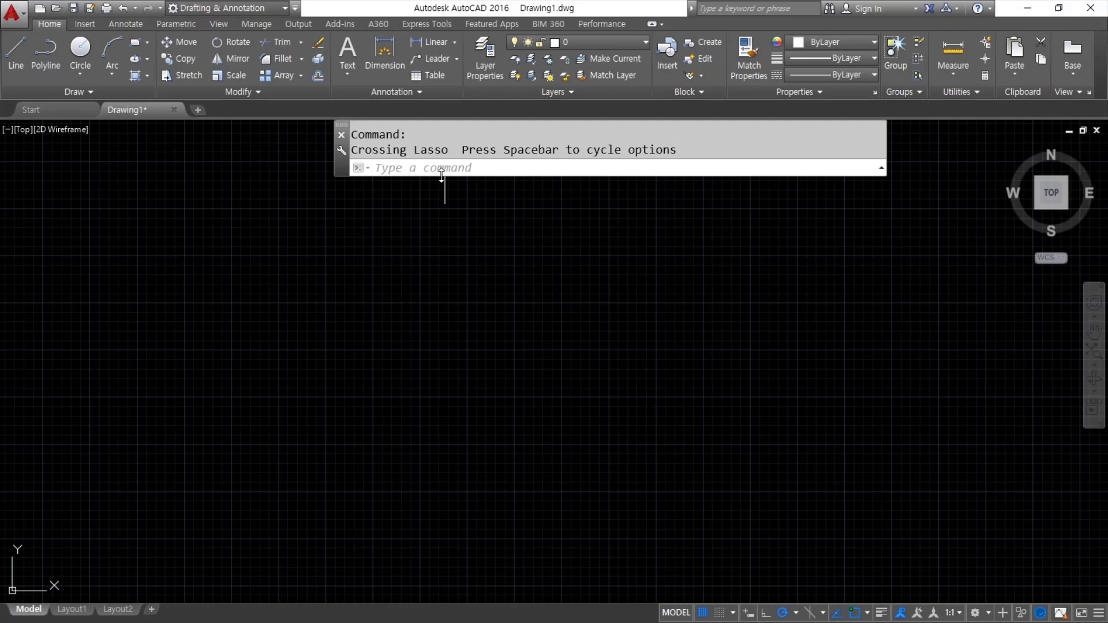
Draw a freehand triangle just below the command line window with LINE, placing three points and finishing with the Close option
left_click(394, 167)
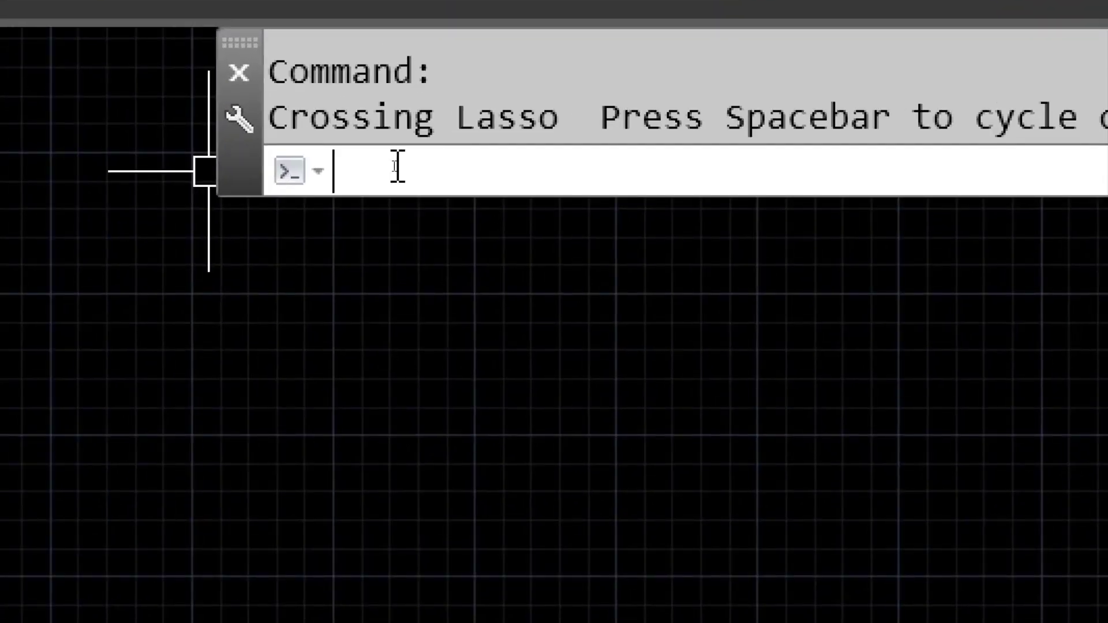
type("ㅣㅑㅜ")
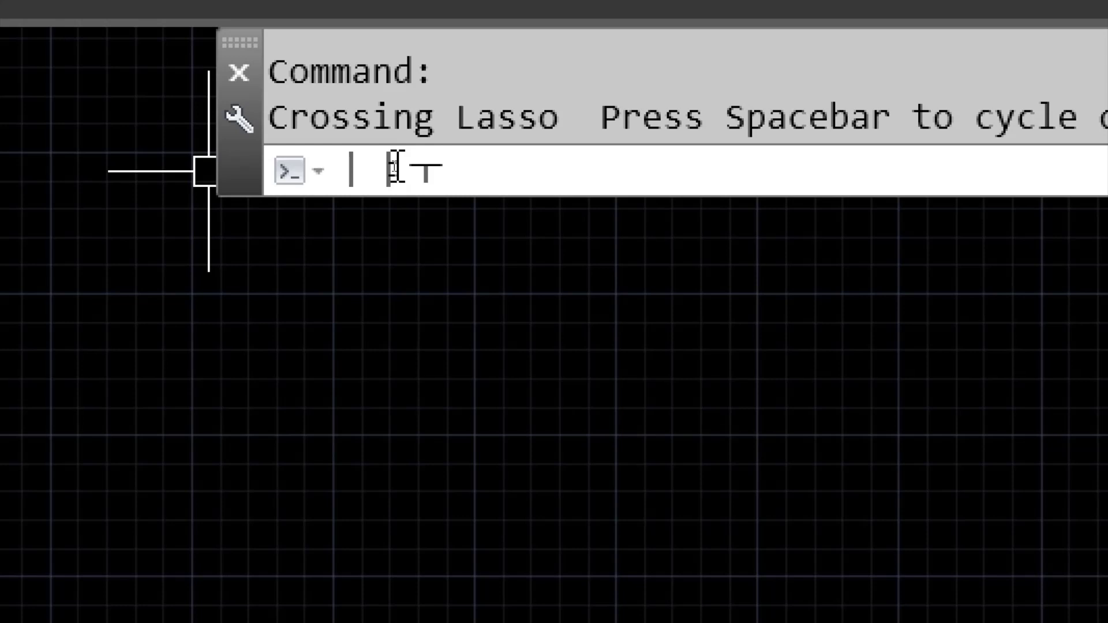
type("lin")
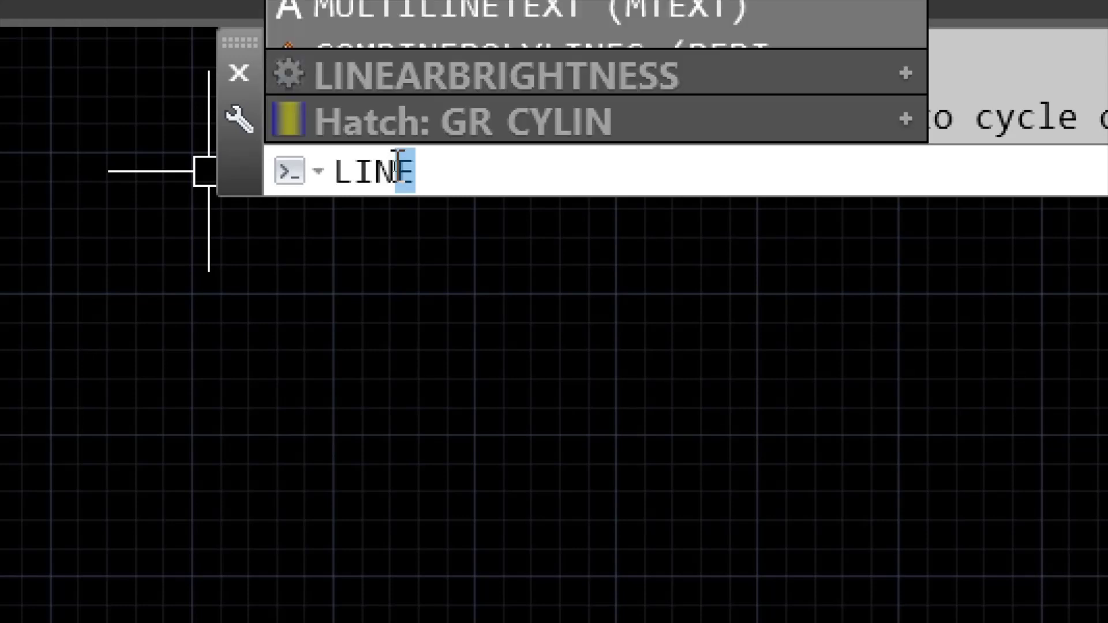
key("Return")
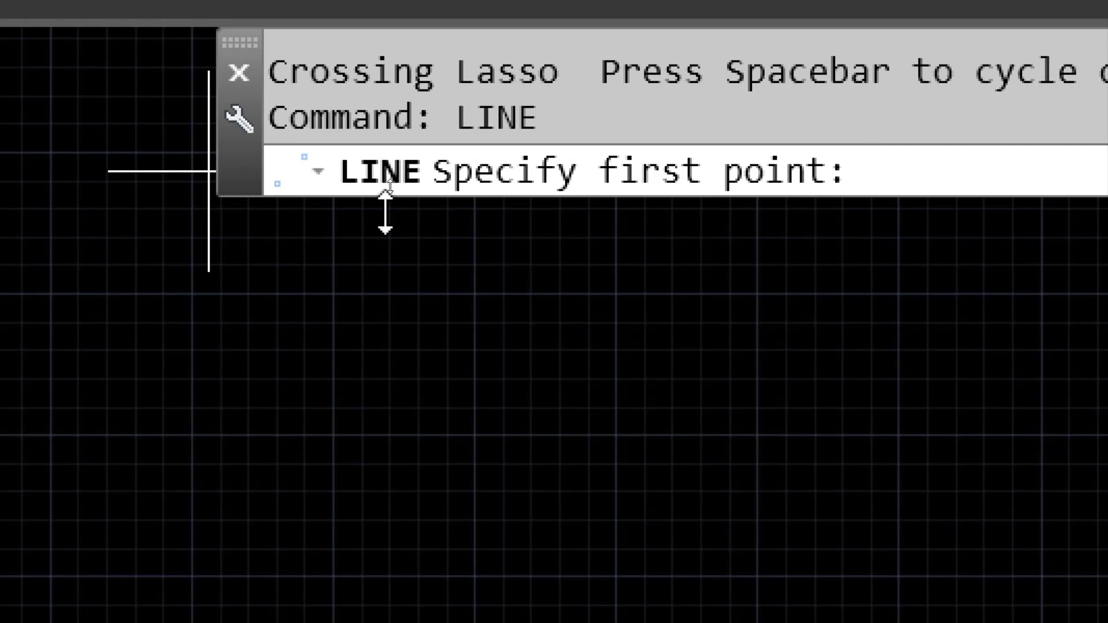
left_click(342, 445)
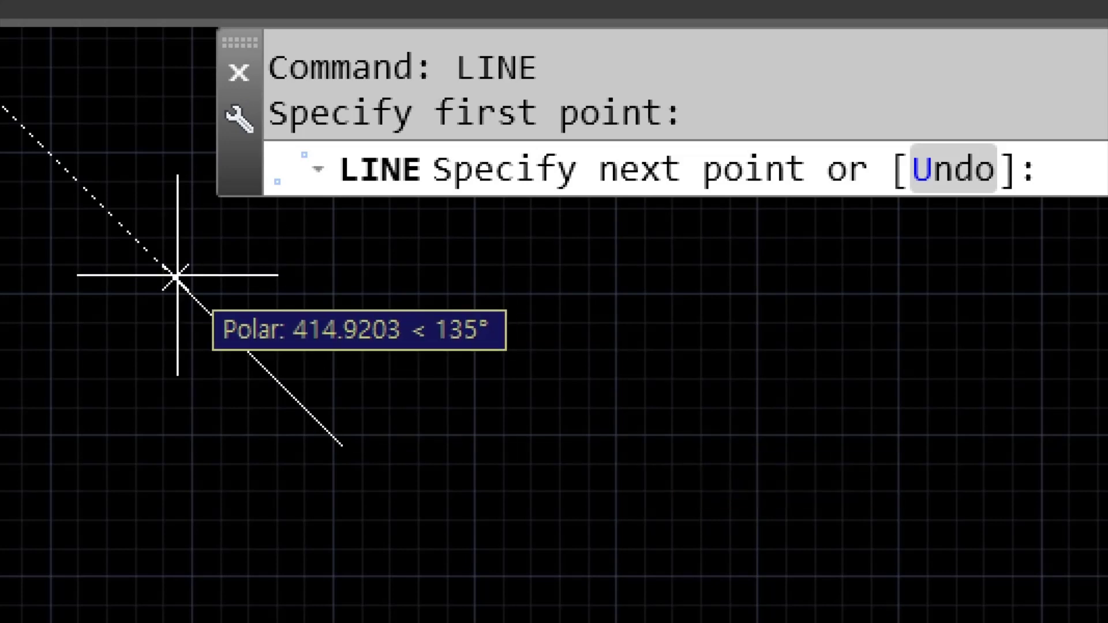
left_click(573, 382)
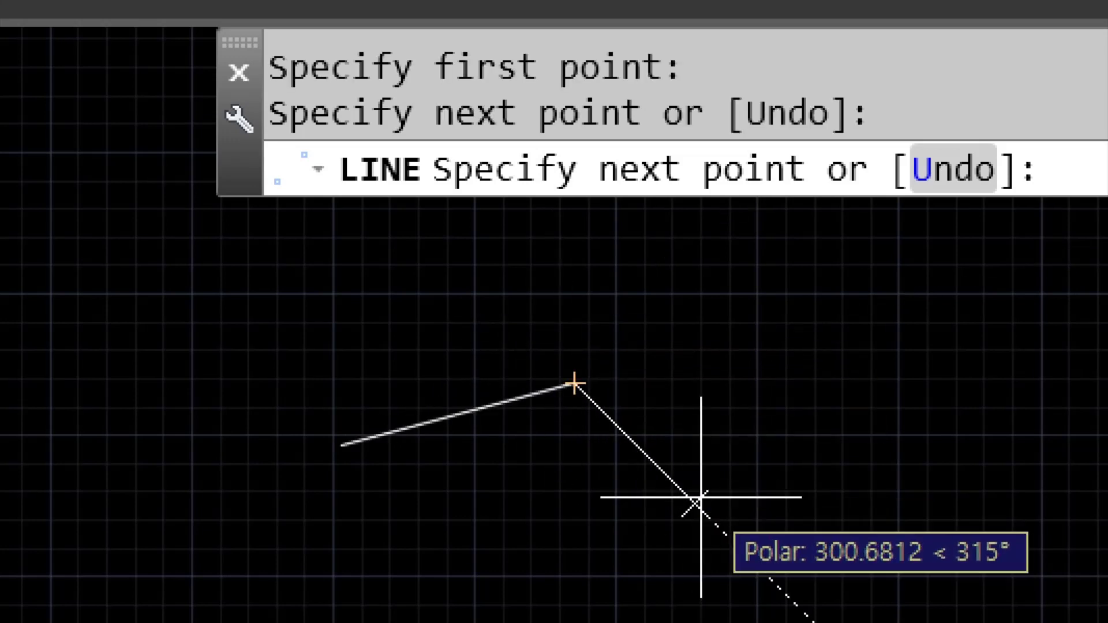
left_click(427, 235)
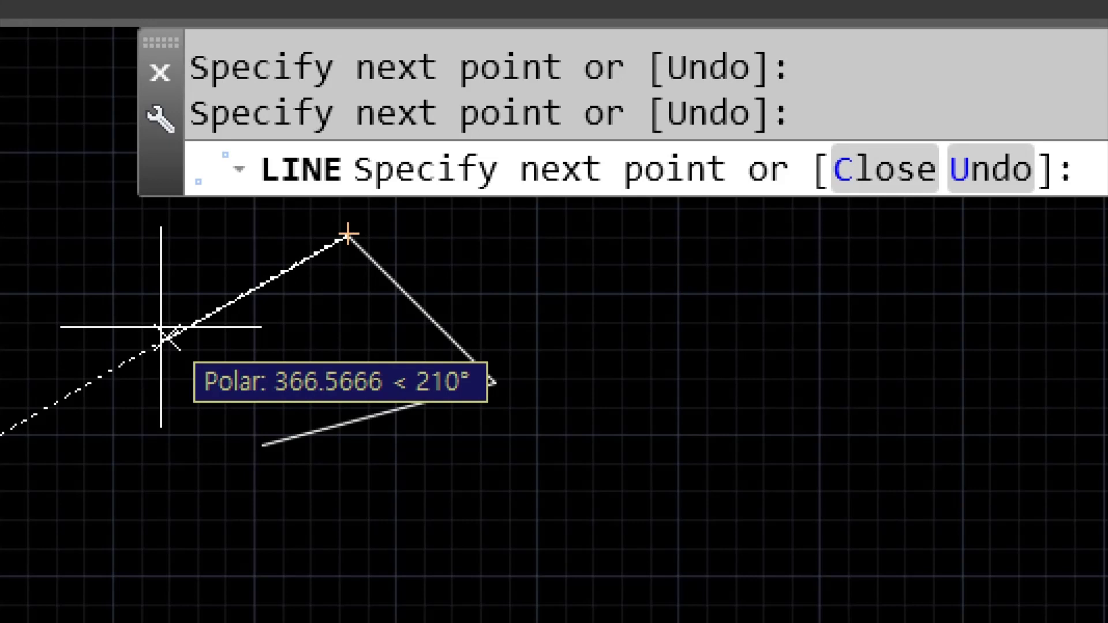
left_click(350, 283)
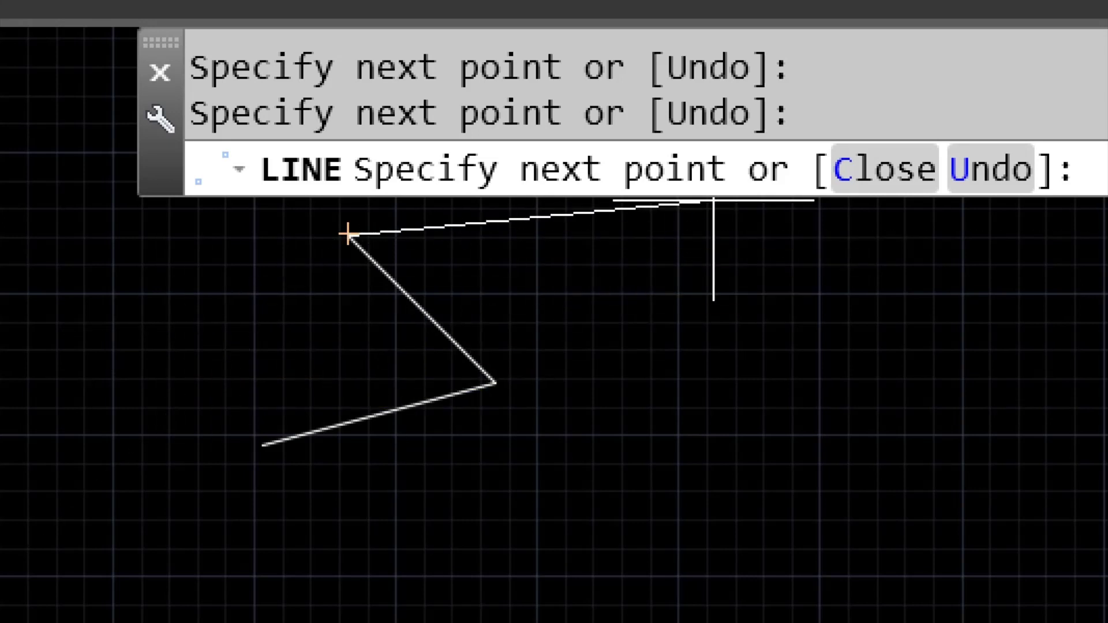
left_click(883, 168)
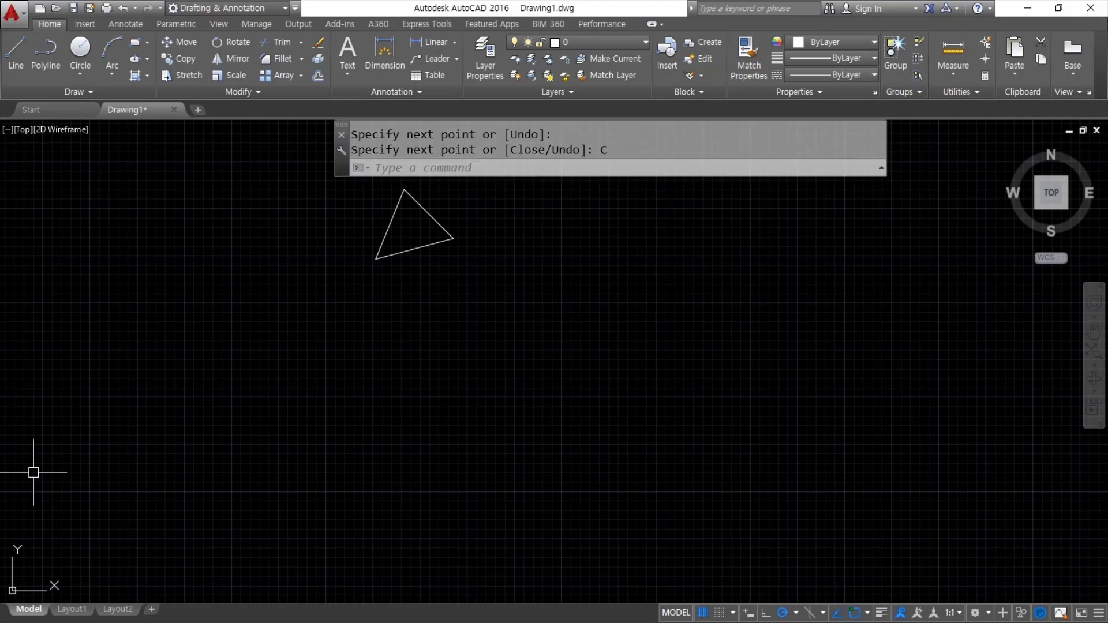
Switch to the Notepad notes and add the line "commandline 명령줄 CTRL+9" below "NASA ISO mm"
key("alt+Tab")
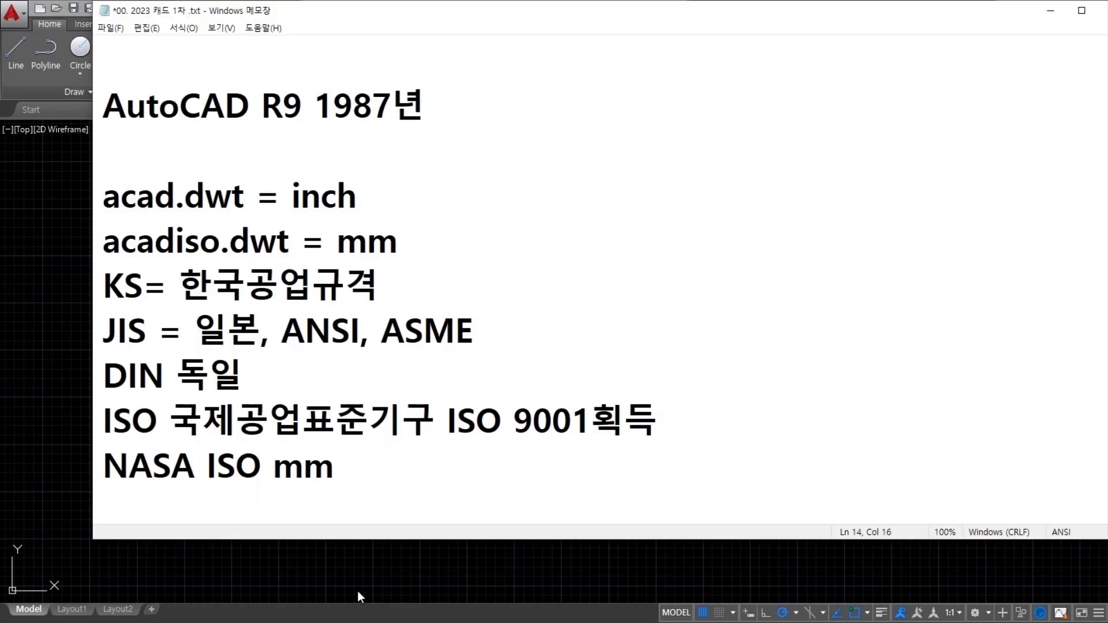
left_click(388, 488)
key("Return")
type("co")
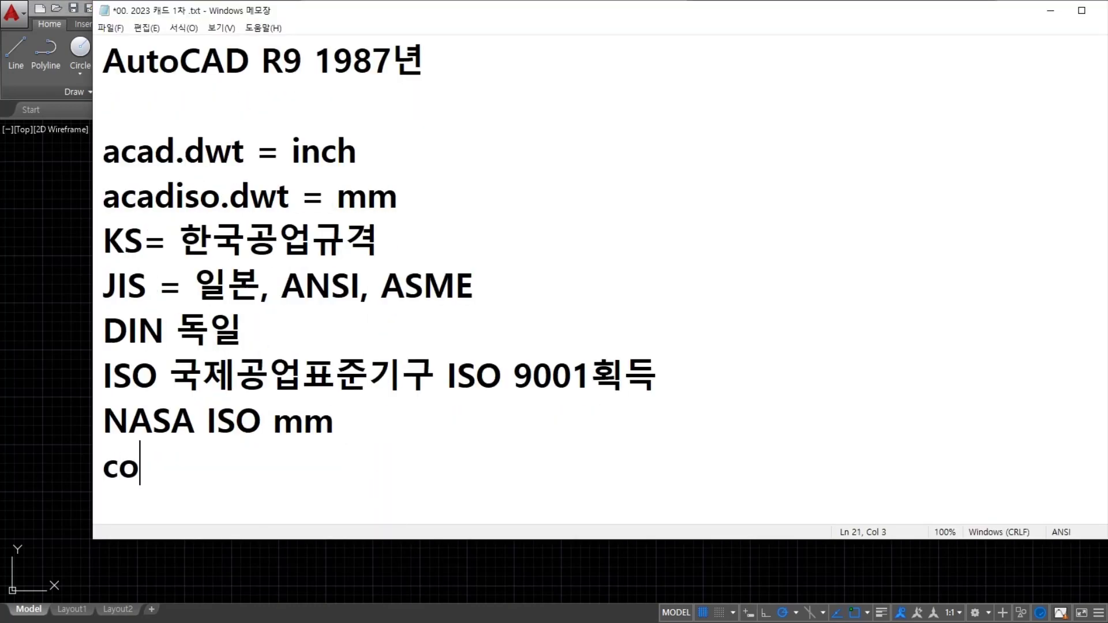
type("mmandline")
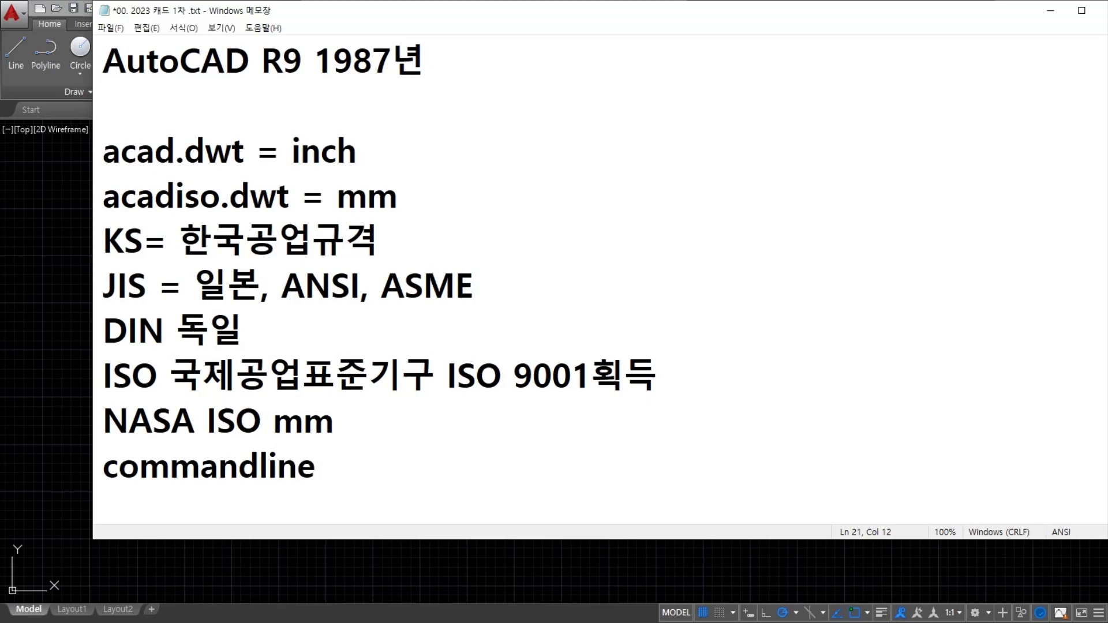
type(" 명")
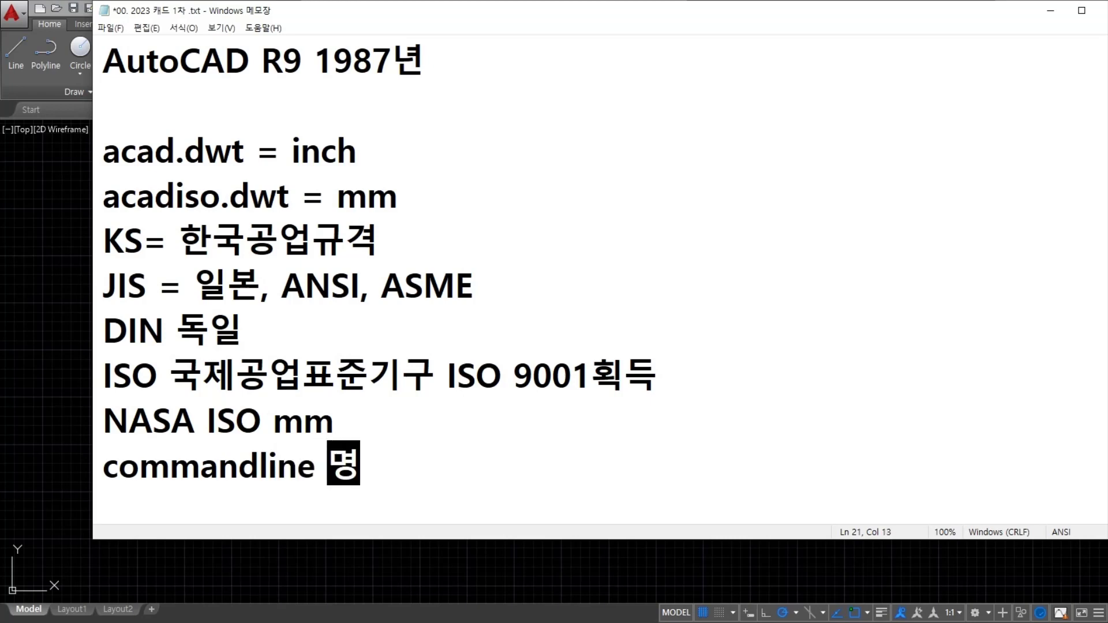
type("ㅁㅕㅇ")
key("BackSpace")
key("BackSpace")
key("BackSpace")
type("령")
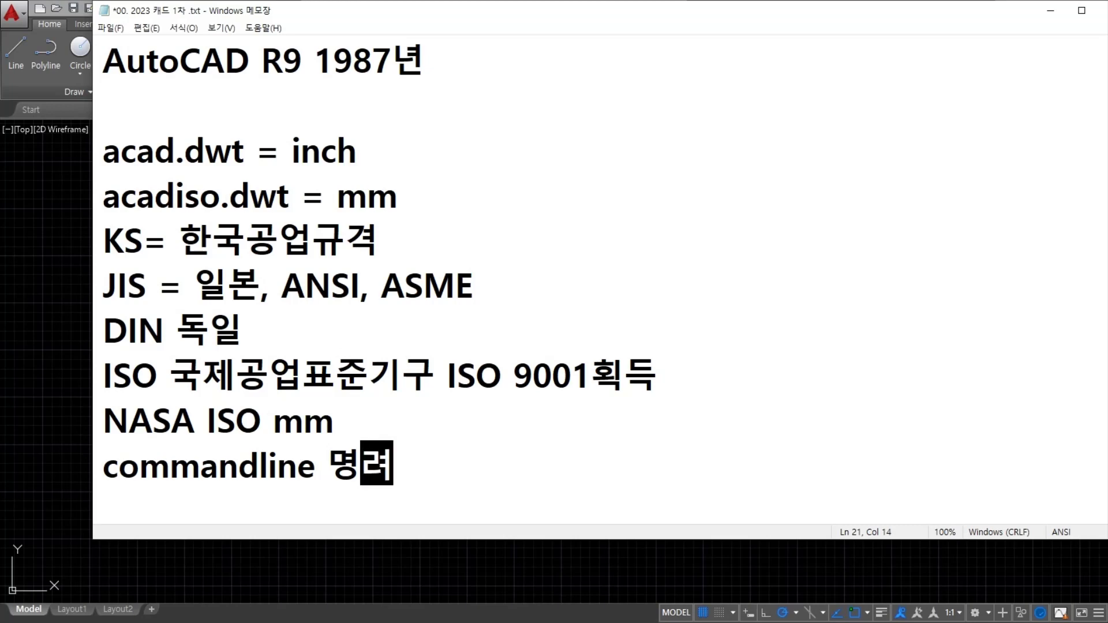
type("줄 ")
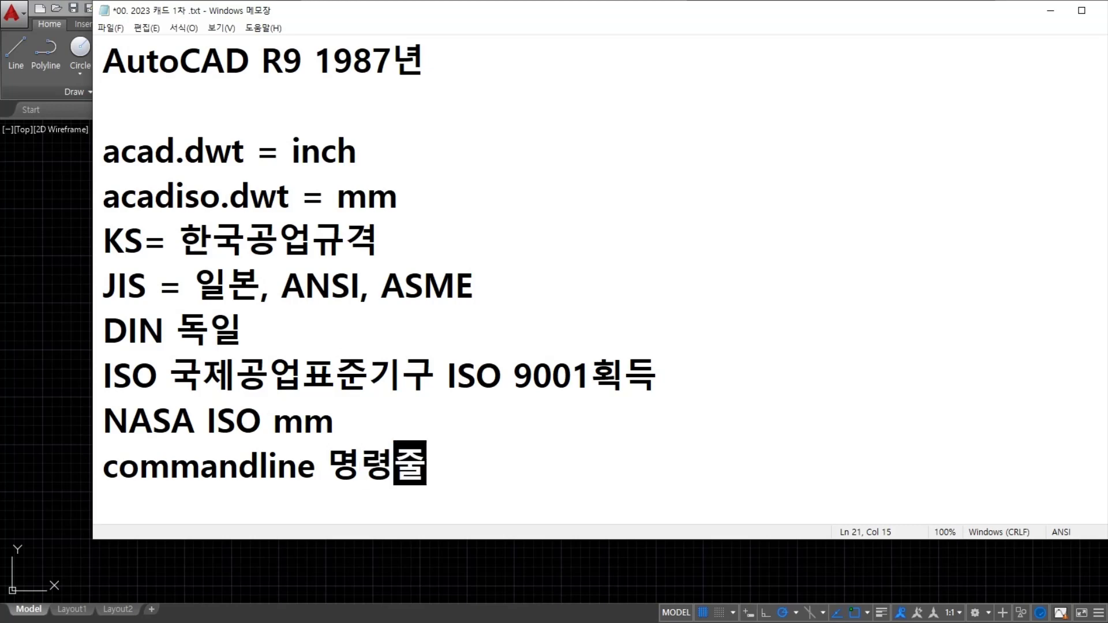
type("CTR")
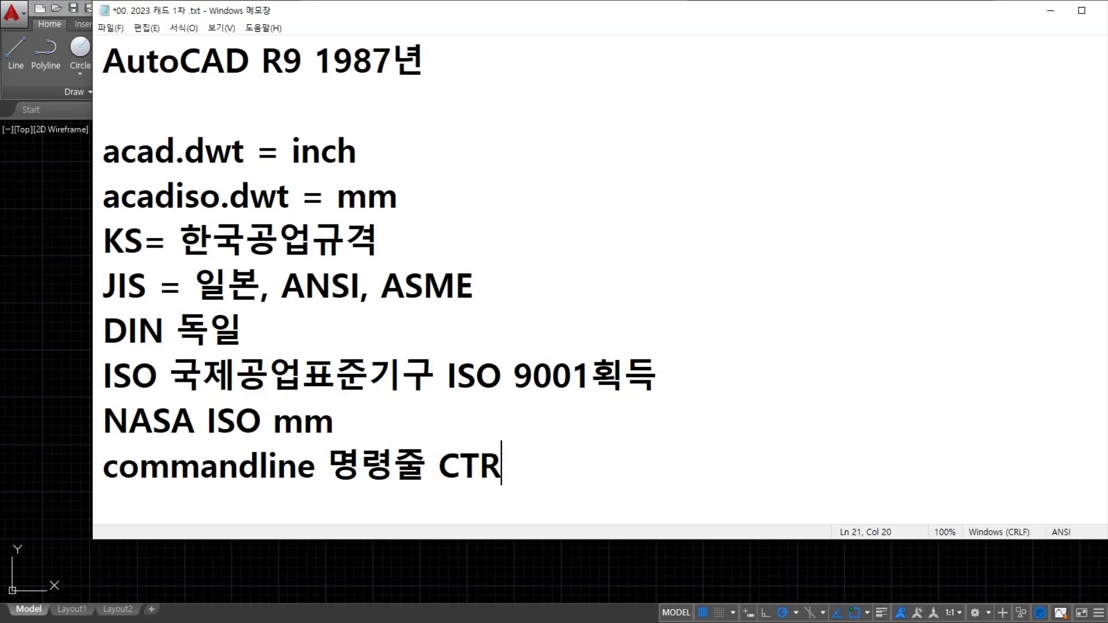
type("L+9")
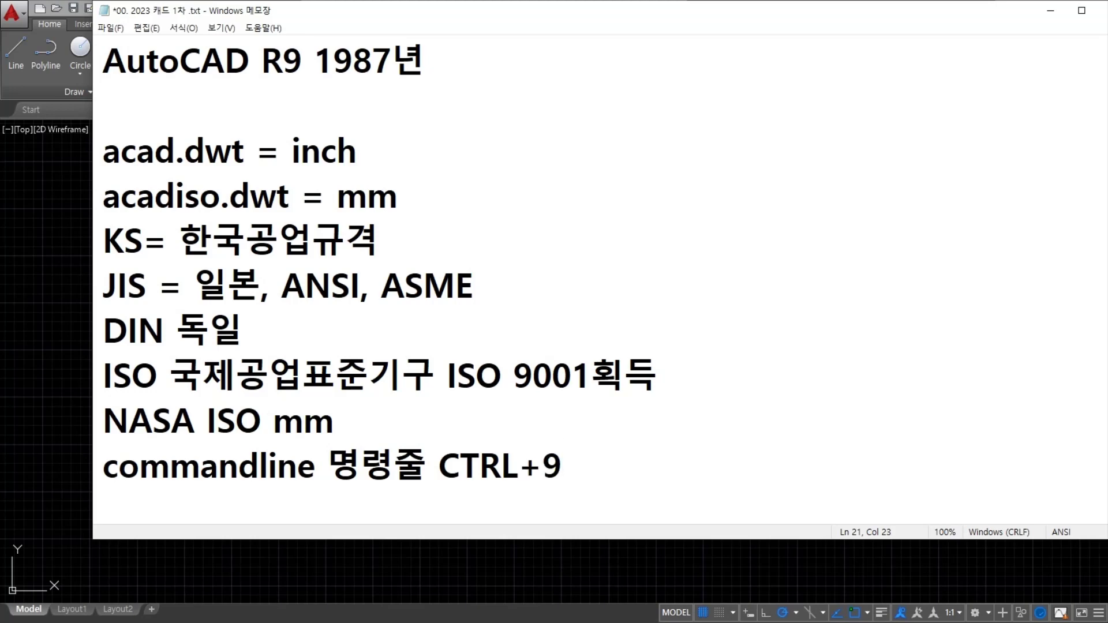
Switch back to AutoCAD and practise closing the command line window and displaying it again
left_click(65, 425)
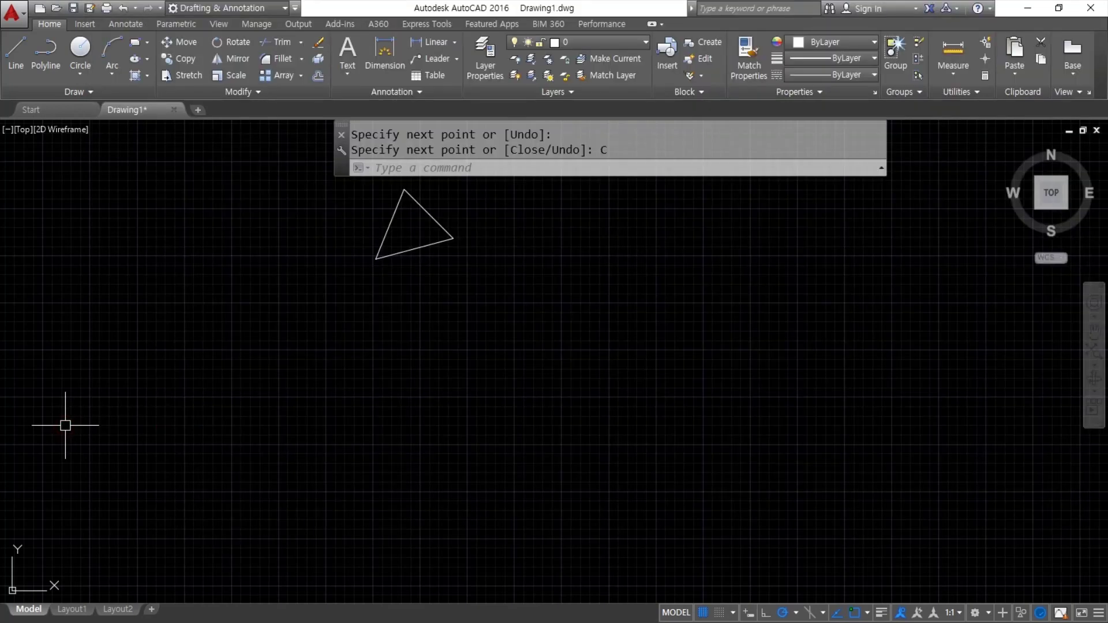
key("ctrl+9")
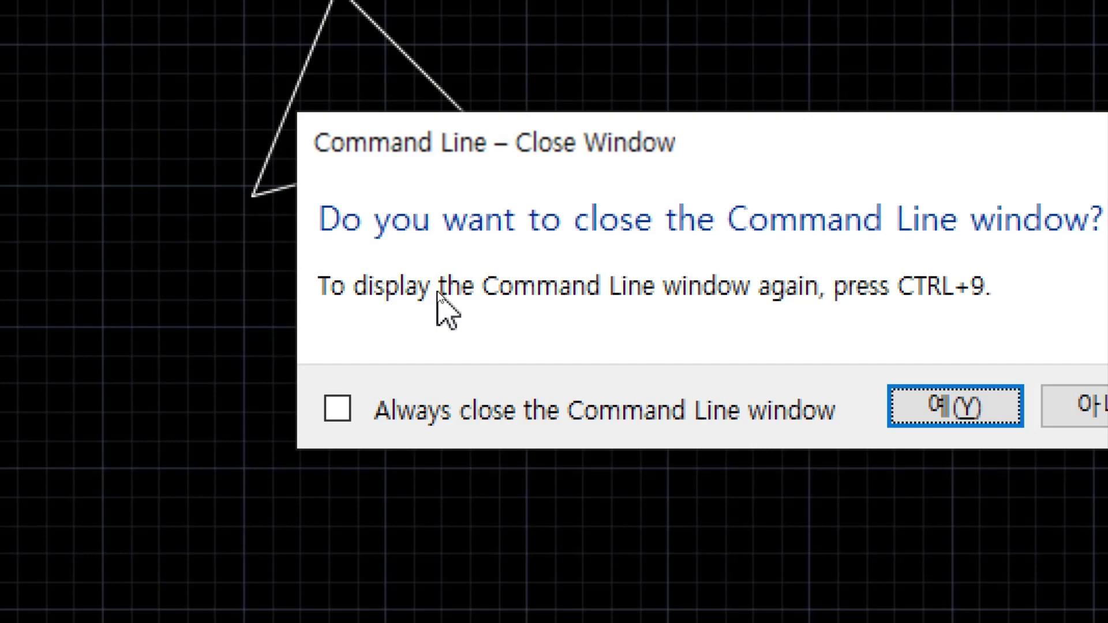
left_click(913, 401)
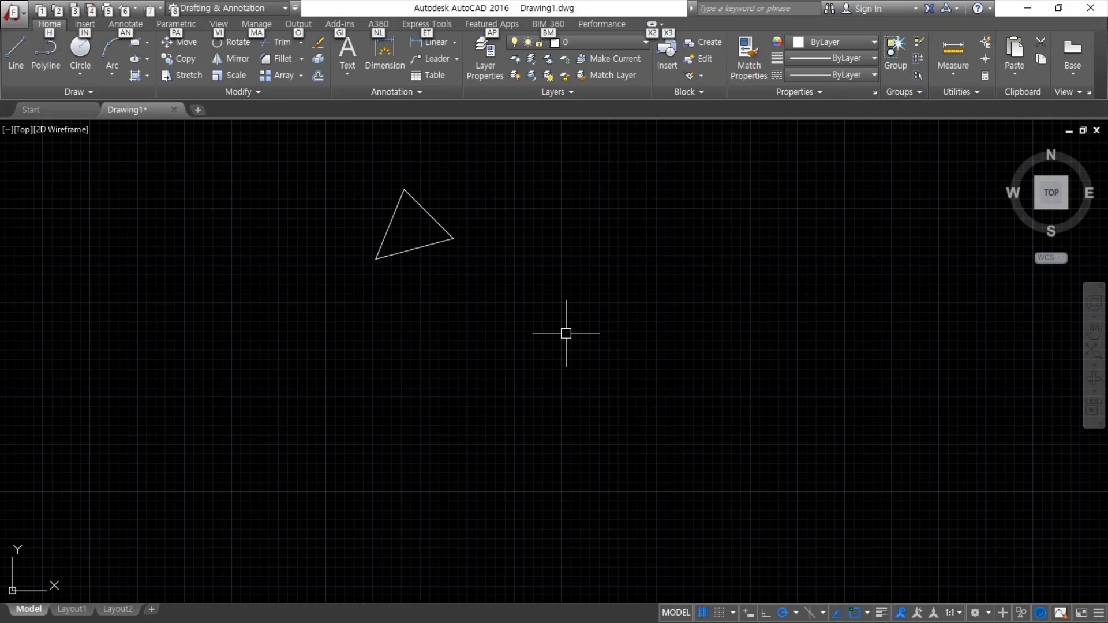
key("Escape")
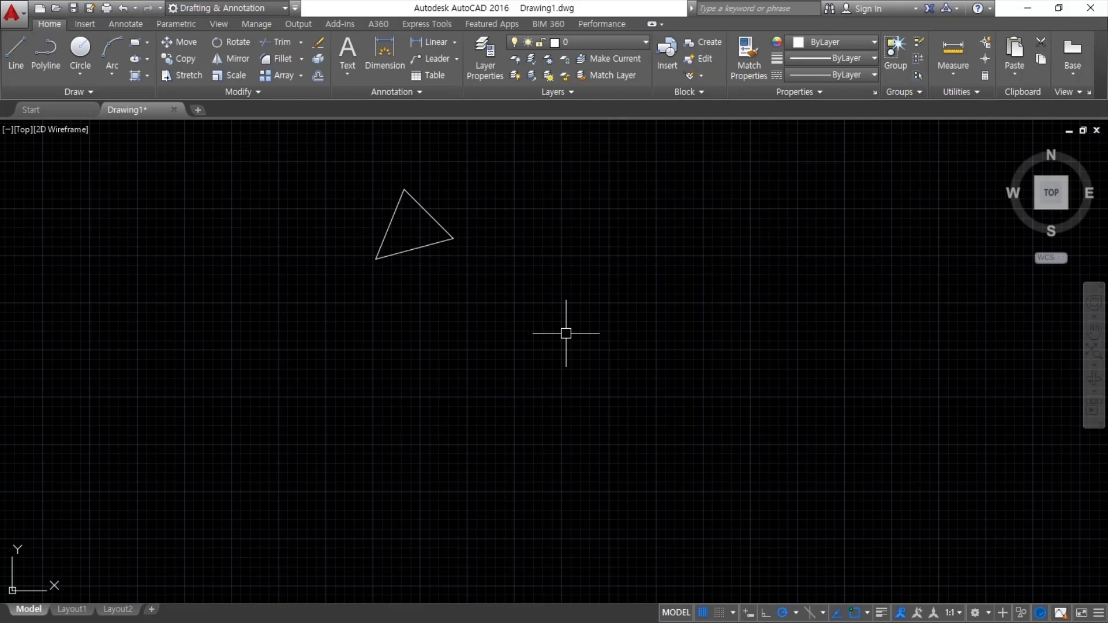
key("ctrl+9")
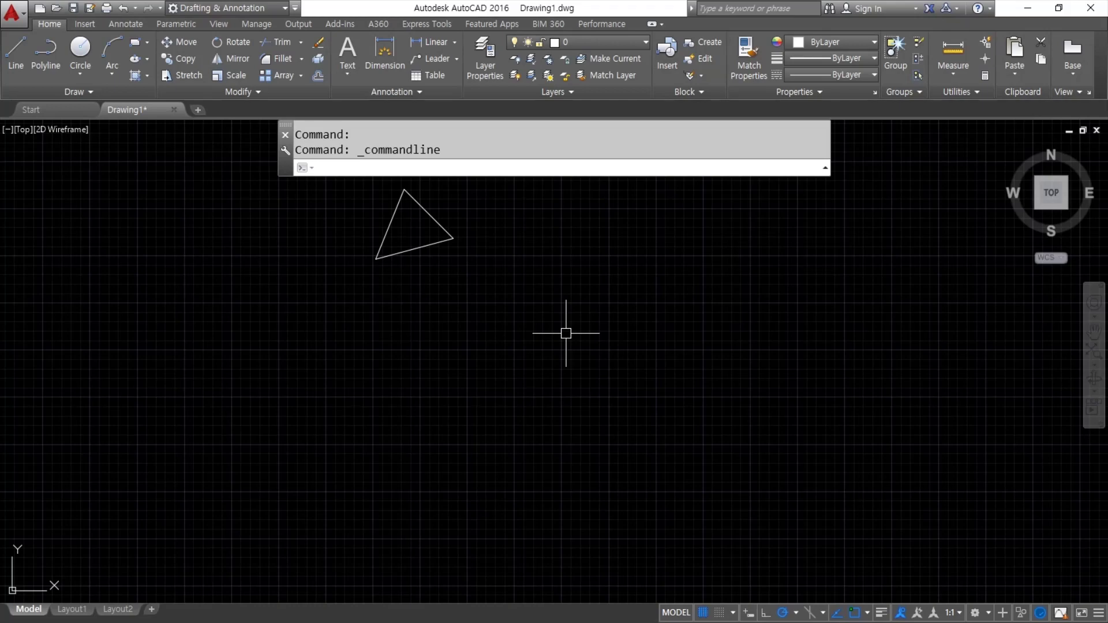
key("ctrl+9")
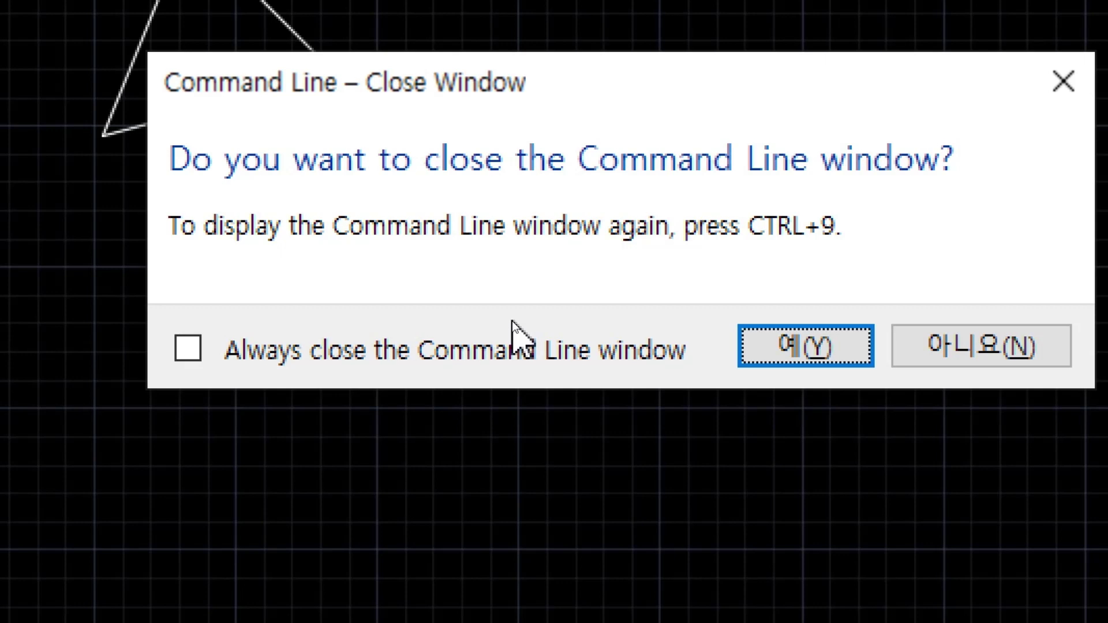
key("Return")
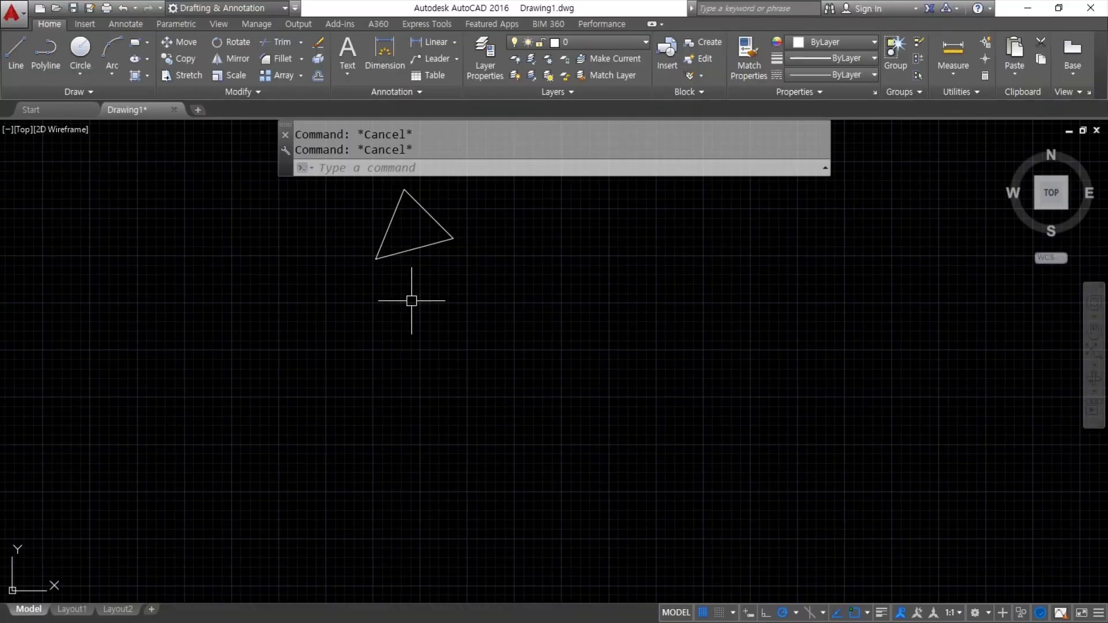
mouse_move(290, 96)
left_mouse_down()
mouse_move(300, 64)
mouse_move(265, 151)
mouse_move(296, 163)
left_mouse_up()
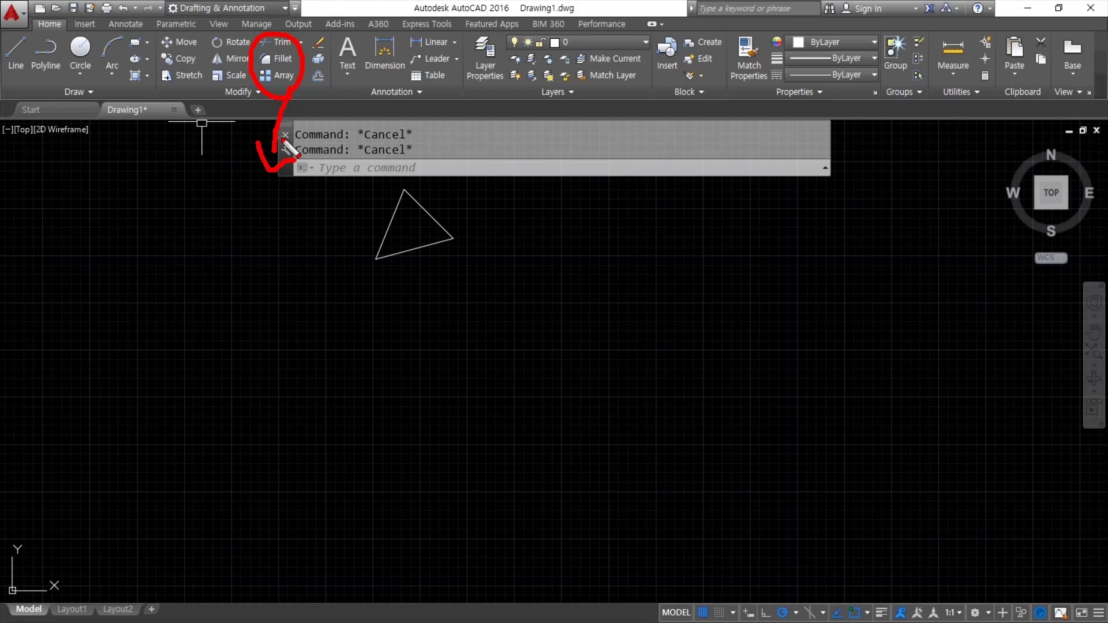
key("Escape")
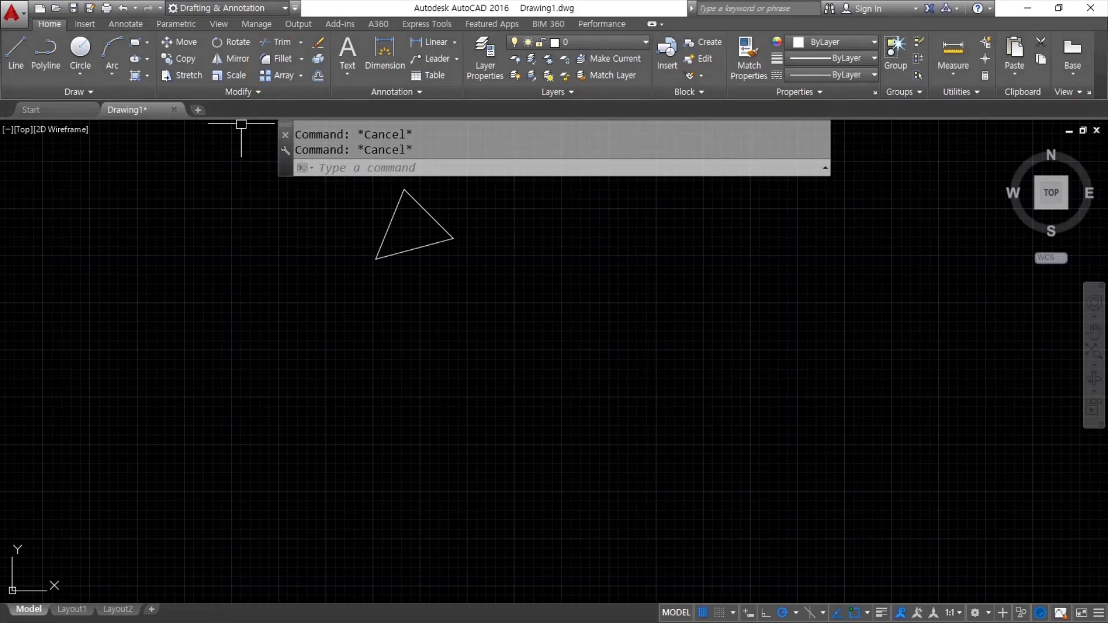
Switch to the Notepad notes and add the line "ribbonclose" below "commandline 명령줄 CTRL+9"
key("alt+Tab")
key("Return")
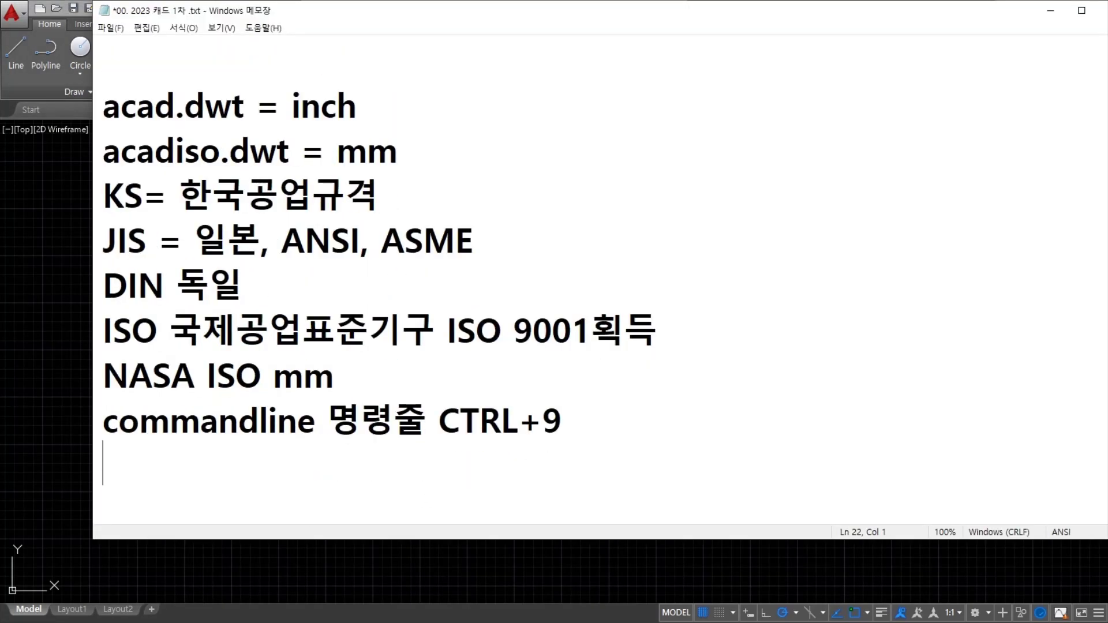
type("R")
key("BackSpace")
type("ribbo")
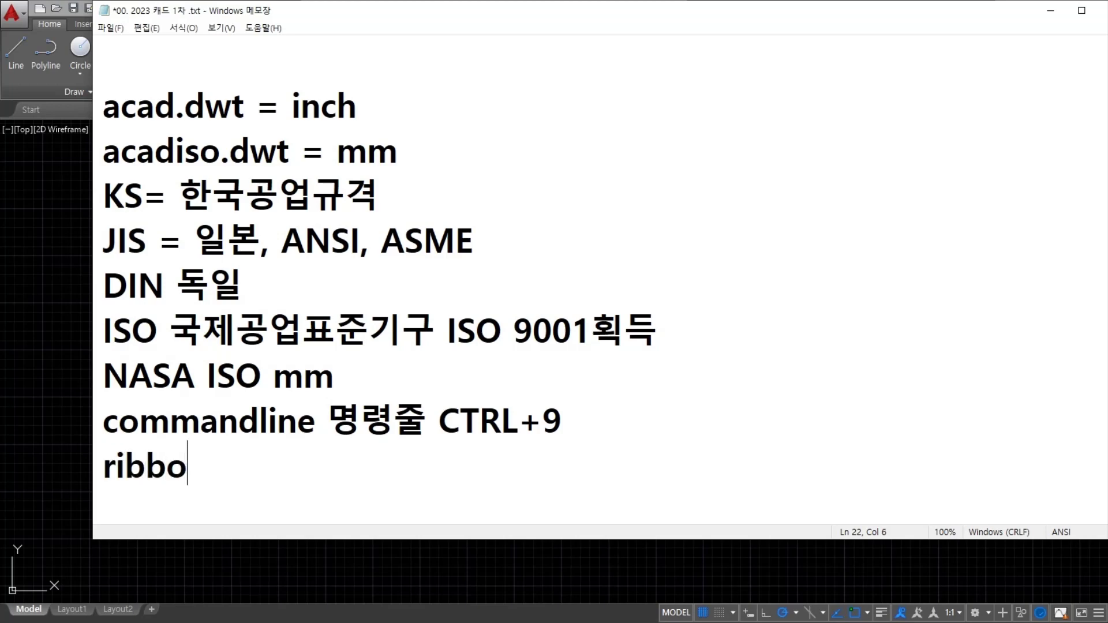
type("nmenu")
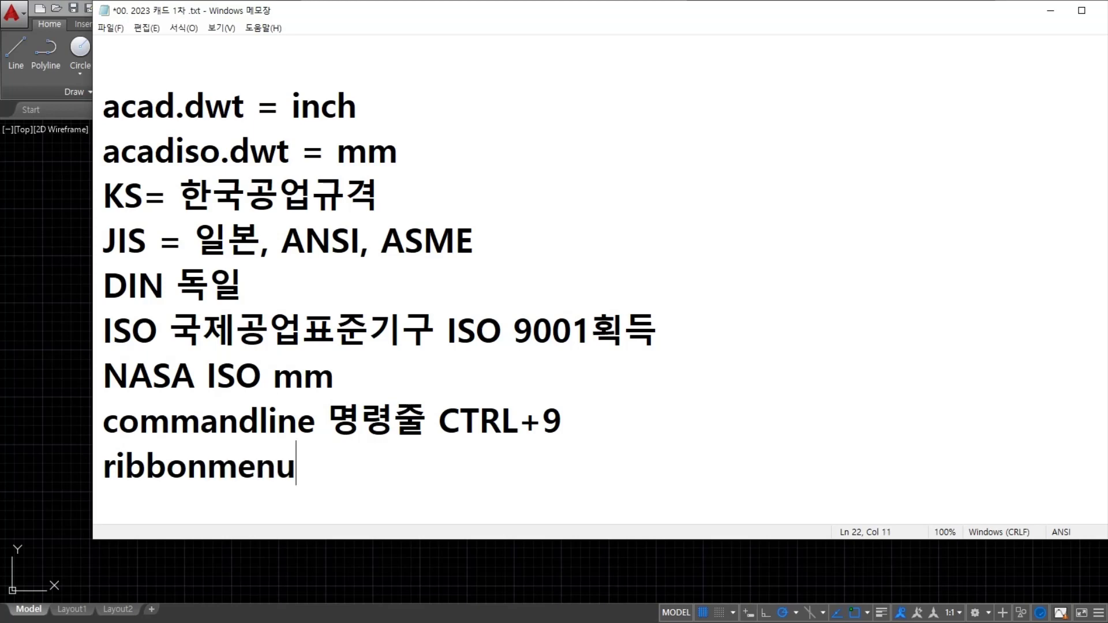
key("BackSpace")
key("BackSpace")
key("BackSpace")
key("BackSpace")
type("close")
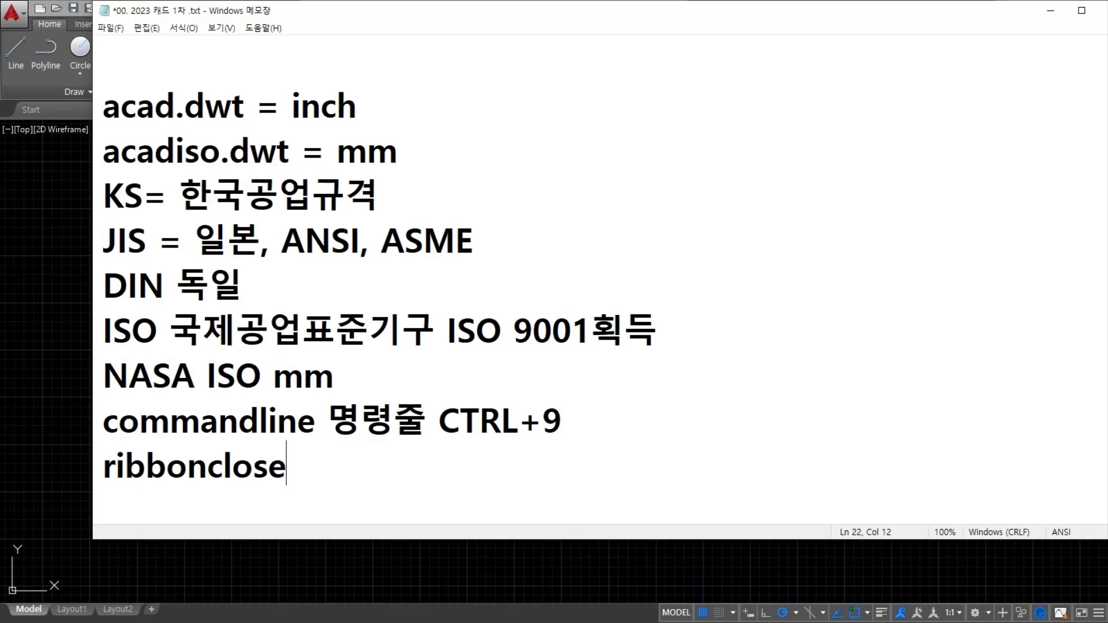
Switch back to AutoCAD and hide the ribbon with the RIBBONCLOSE command
key("alt+Tab")
type("rib")
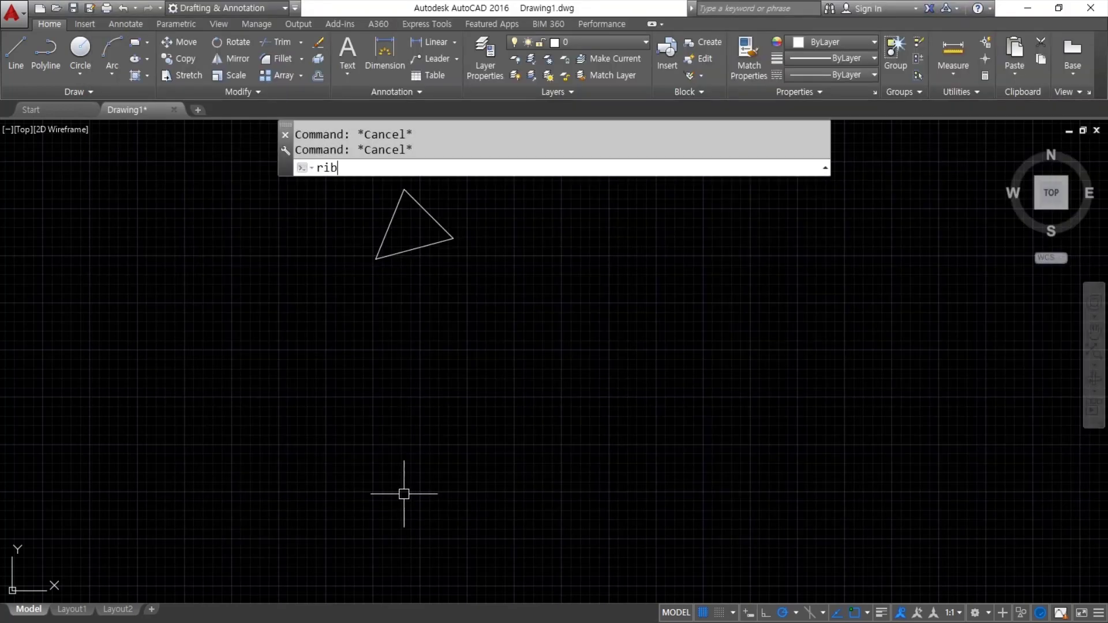
type("bonclose")
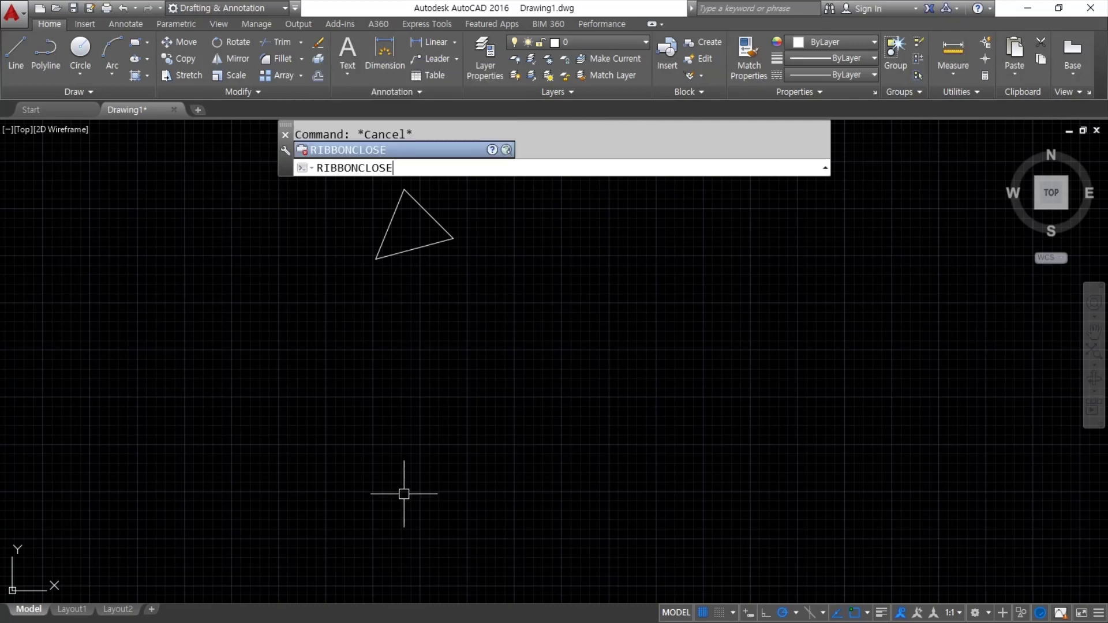
key("Return")
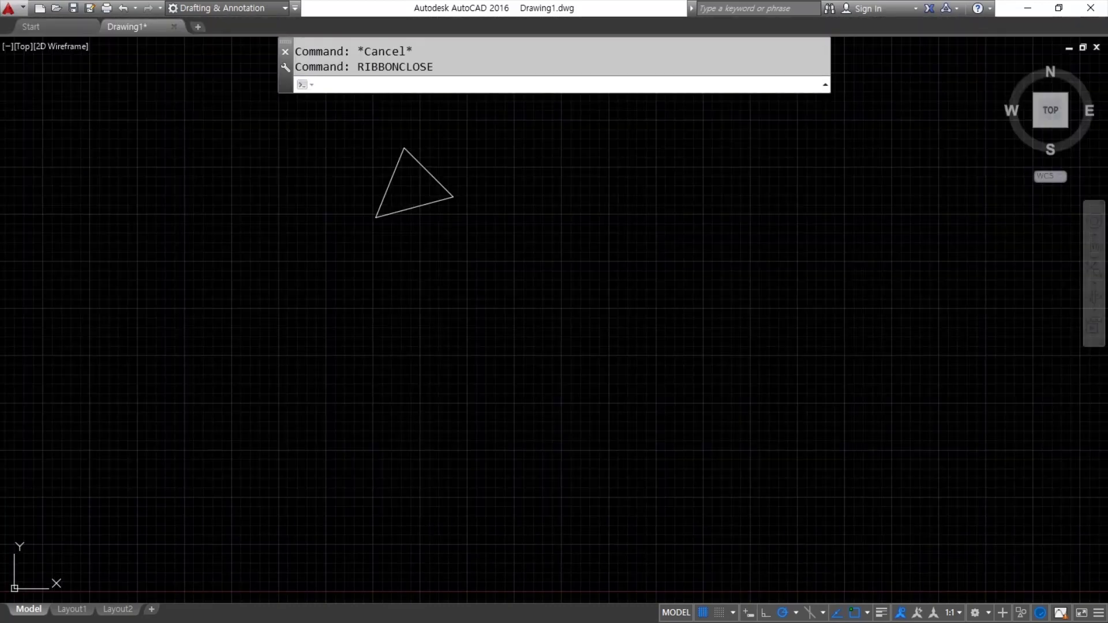
mouse_move(219, 66)
left_mouse_down()
mouse_move(168, 2)
mouse_move(189, 70)
left_mouse_up()
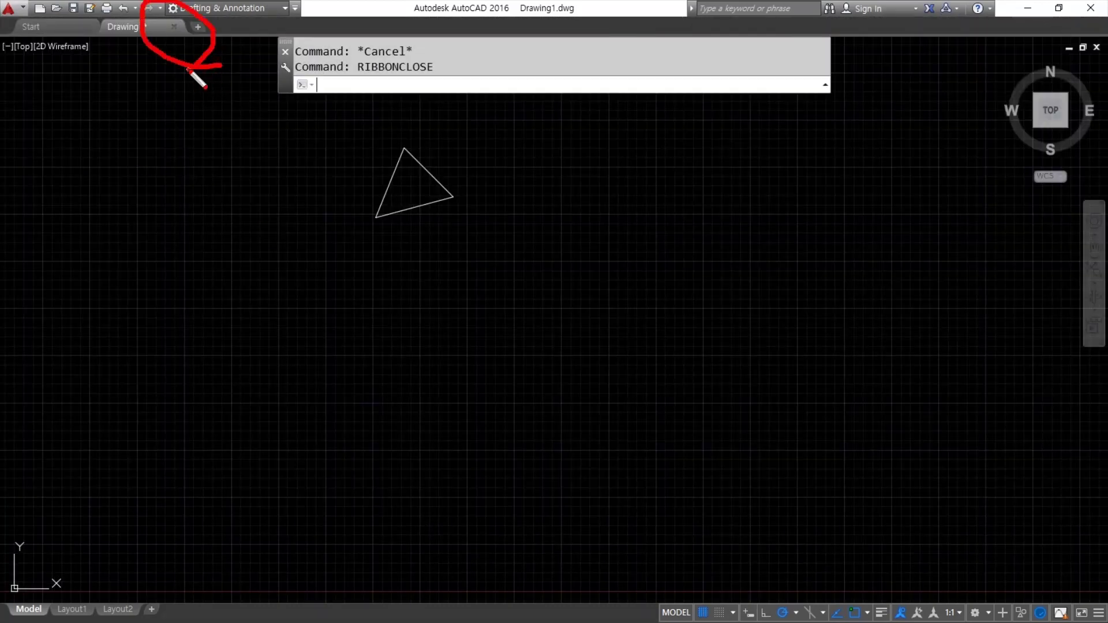
key("Escape")
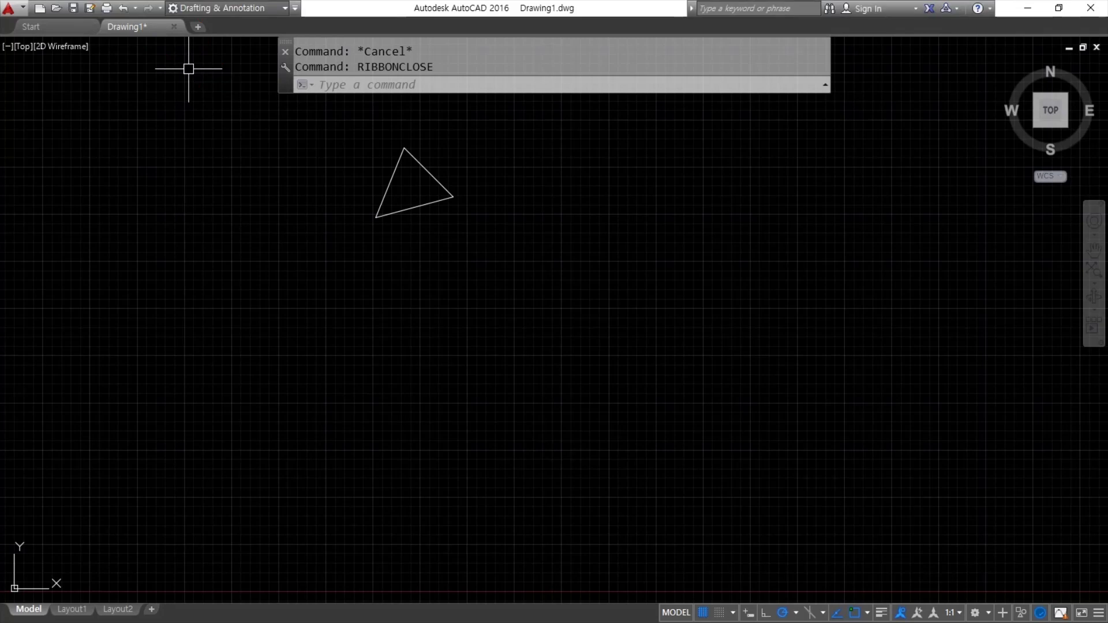
Return to the Notepad notes with the list of interface commands
key("alt+Tab")
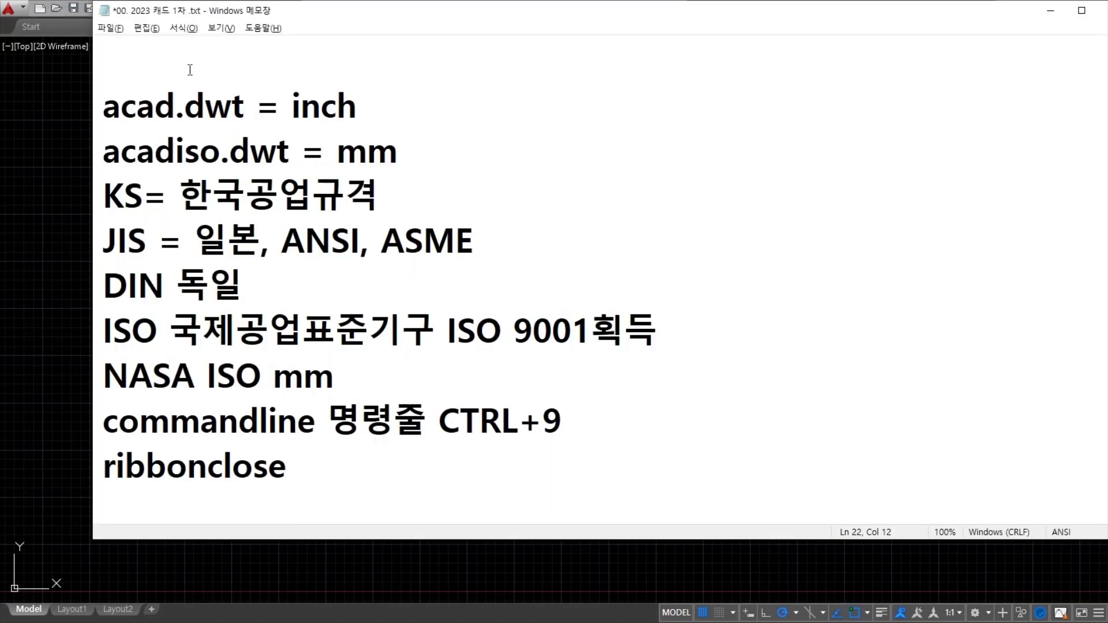